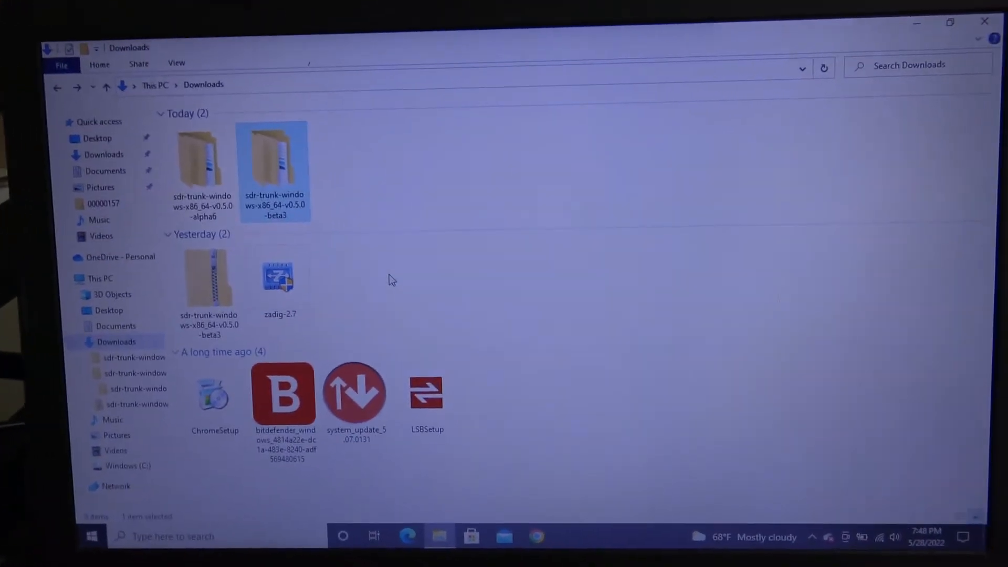
Launch zadig-2.7 with UAC approval and list all connected USB devices.
double_click(277, 285)
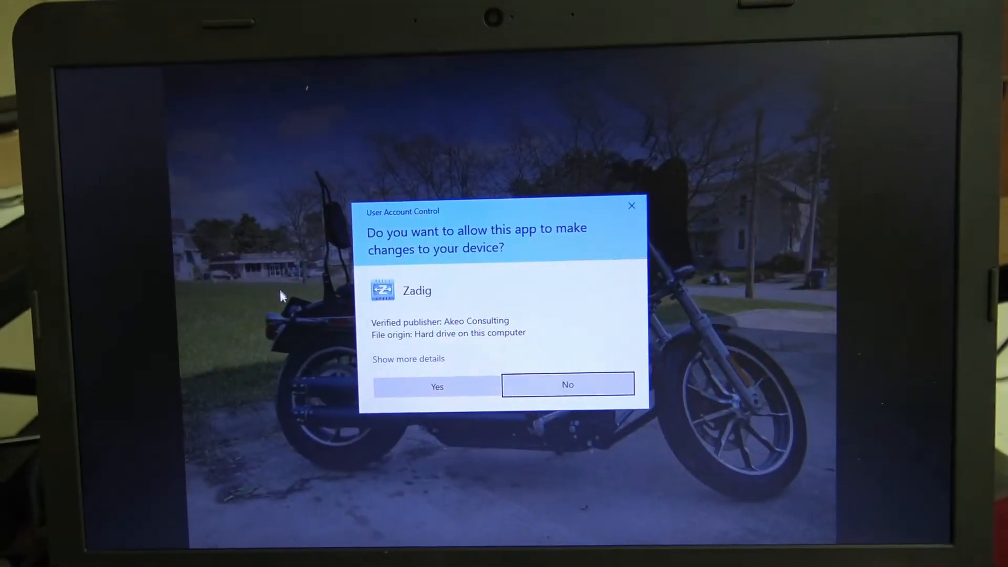
click(381, 370)
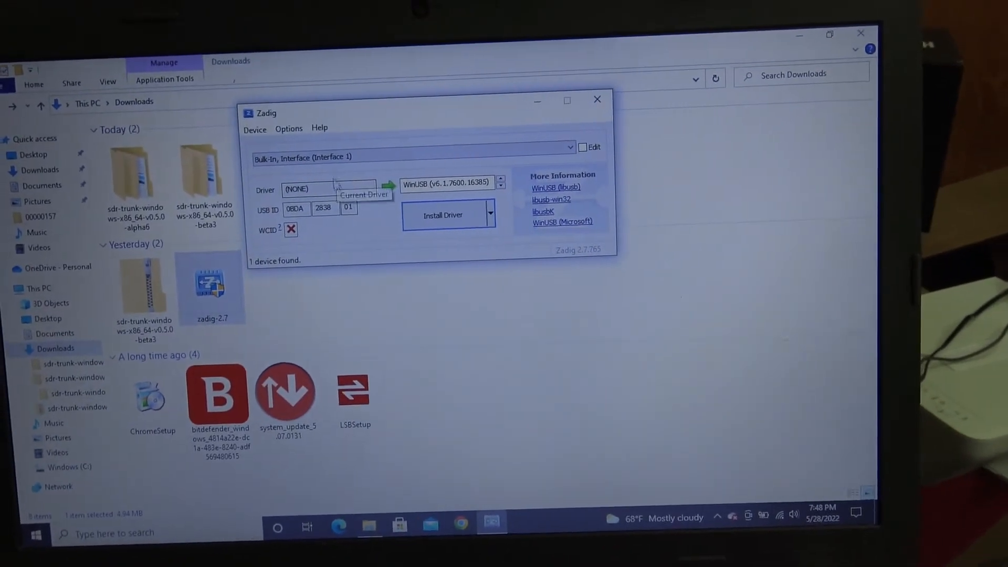
click(294, 133)
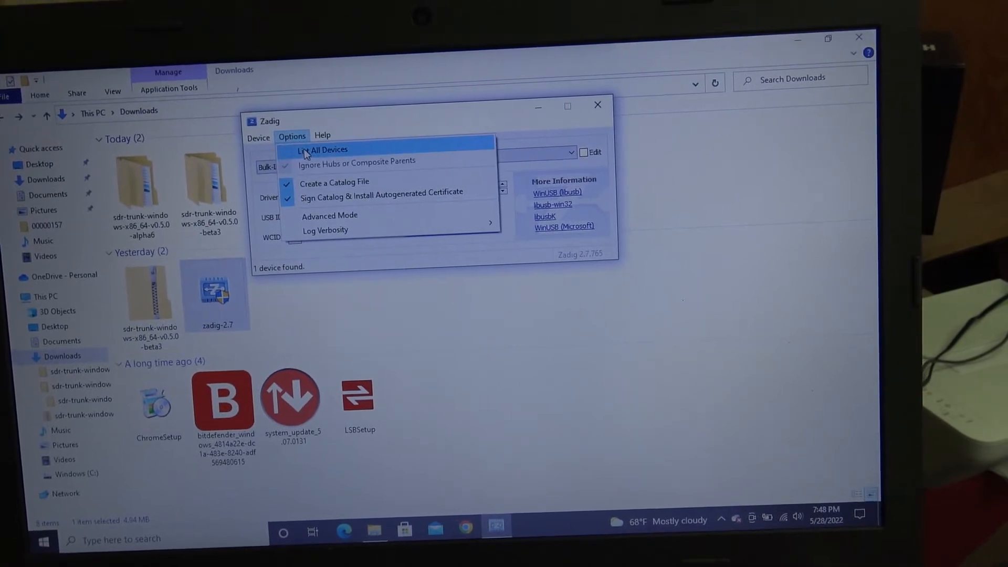
click(319, 148)
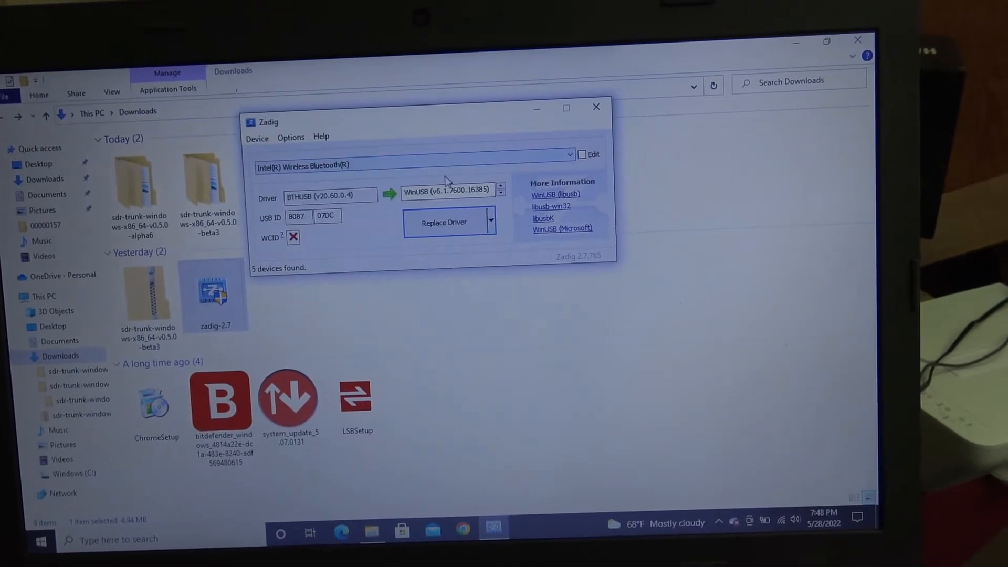
Select Bulk-In, Interface (Interface 0), see WinUSB already assigned, and close Zadig.
click(560, 161)
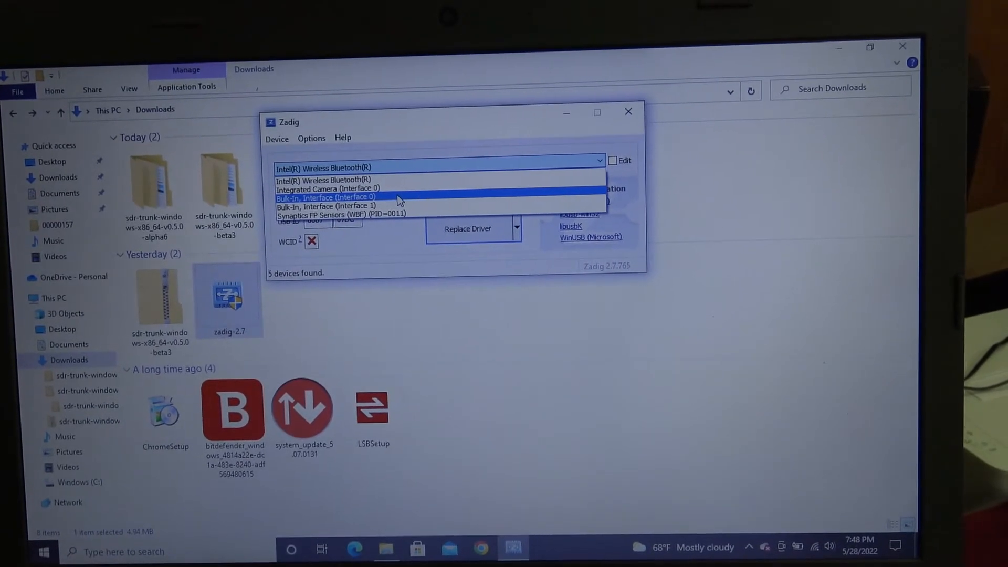
click(401, 193)
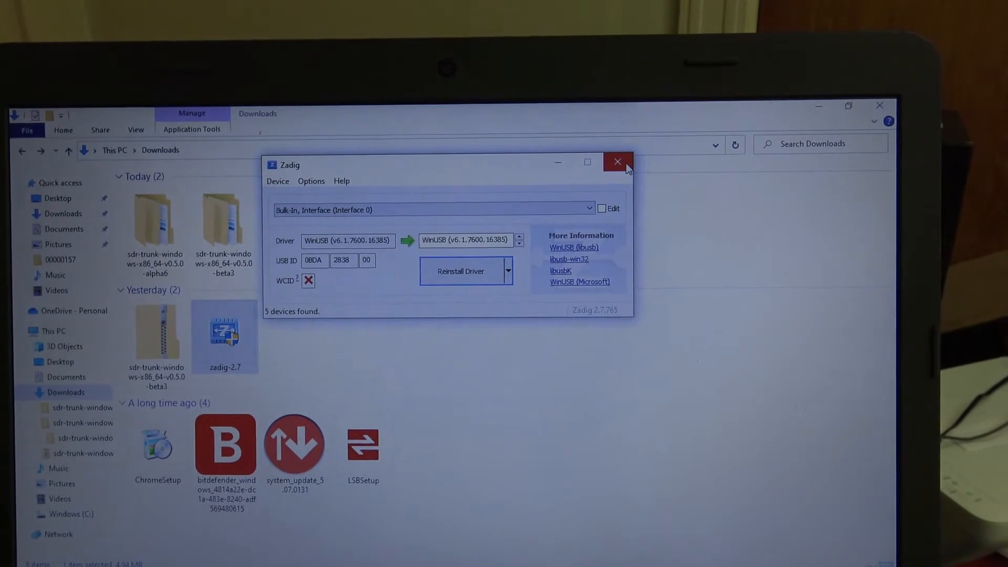
click(627, 163)
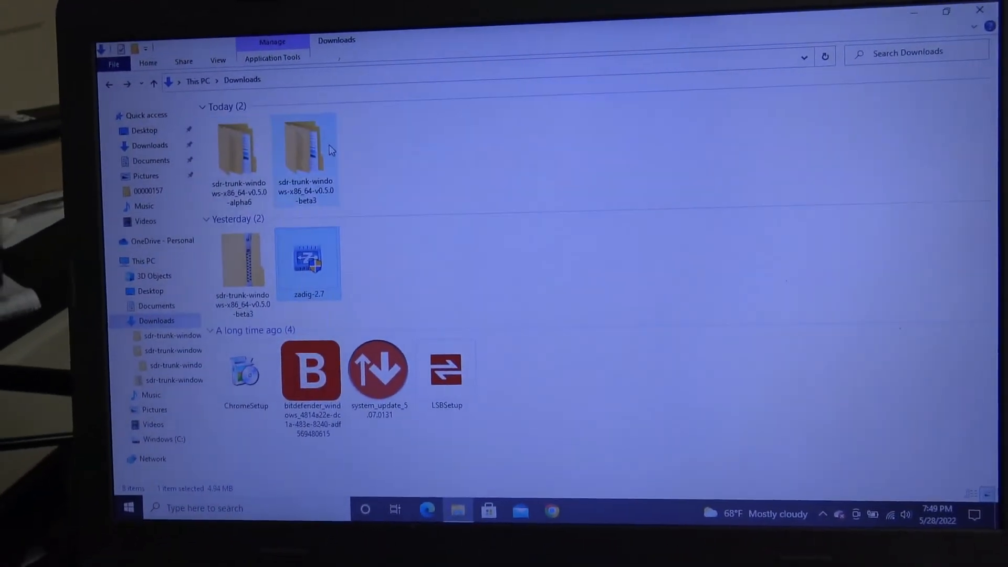
Launch SDRTrunk from the sdr-trunk batch file in the beta3 bin folder.
double_click(300, 148)
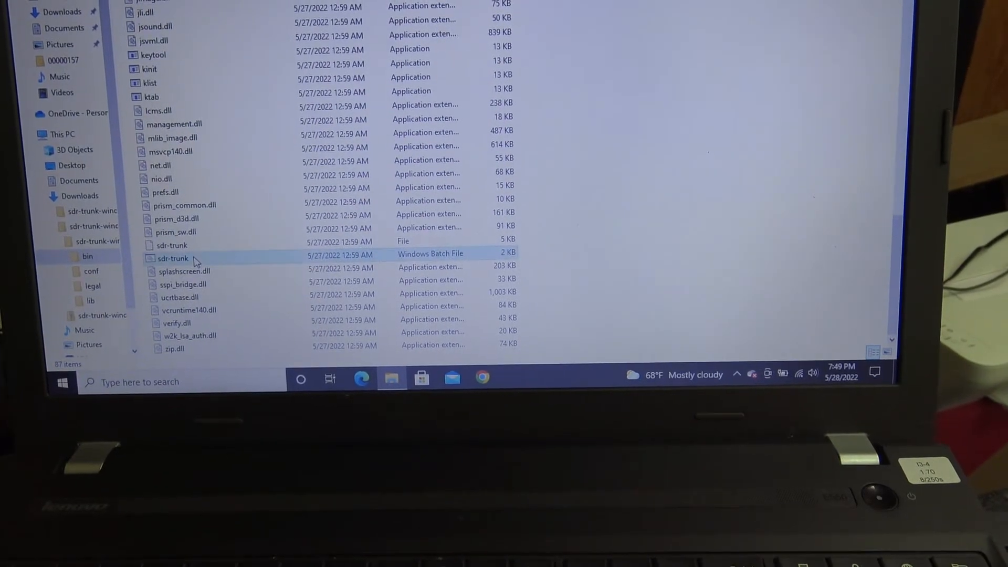
double_click(196, 260)
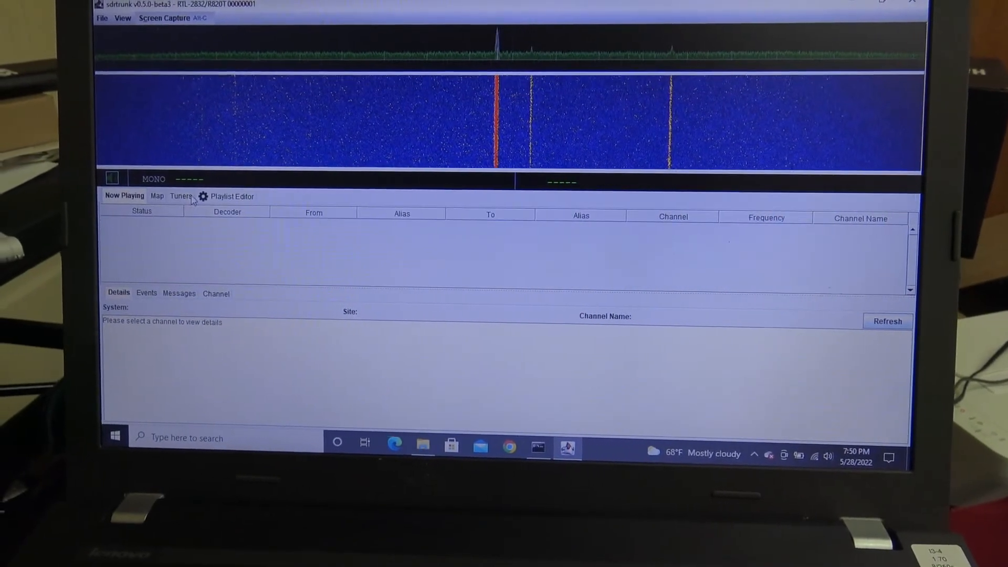
Review both RTL-2832 tuners' settings, then bring up the Playlist Editor on default.xml.
click(172, 198)
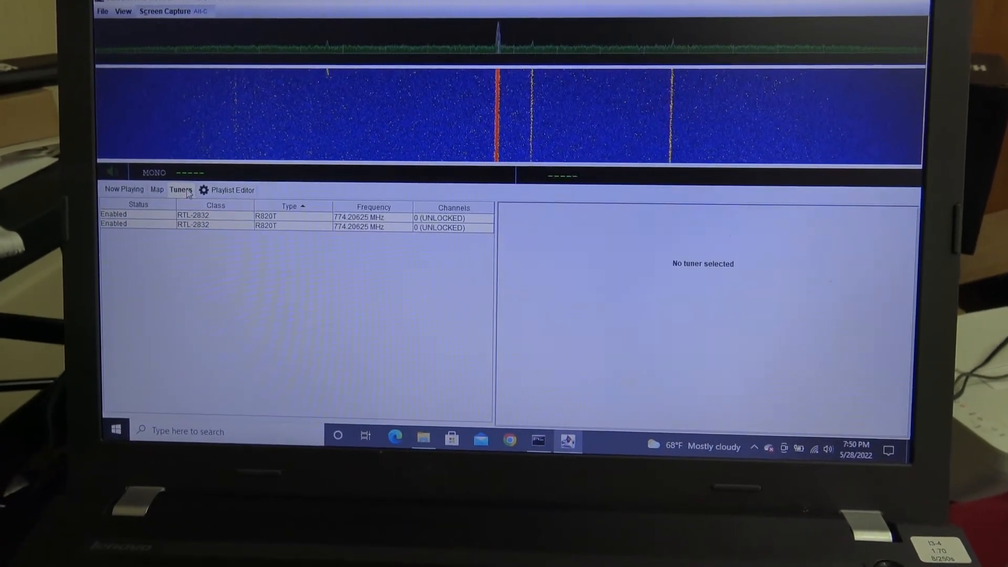
click(219, 208)
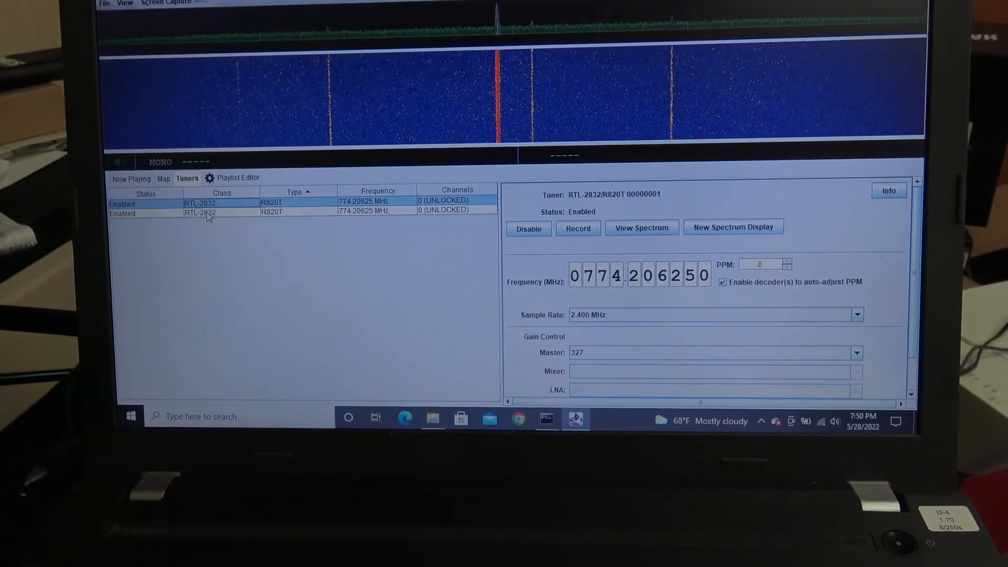
click(210, 215)
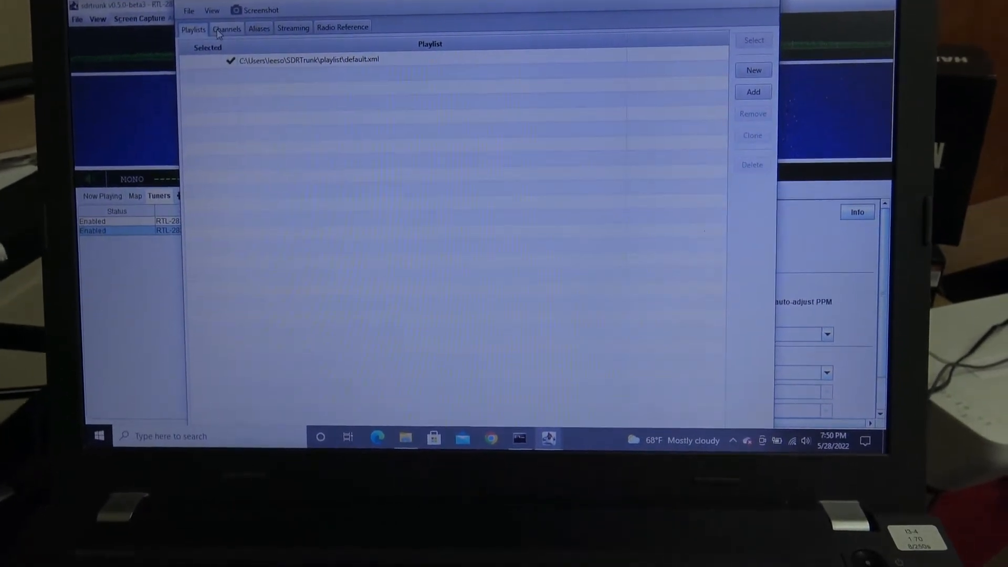
click(226, 28)
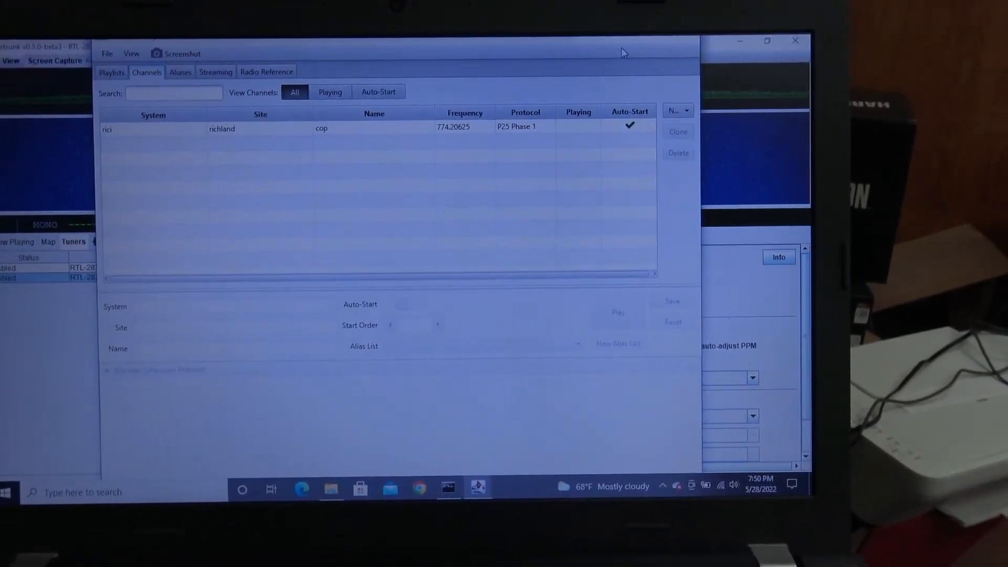
Close the playlist editor after viewing the auto-start P25 Phase 1 channel at 774.20625 MHz.
click(676, 40)
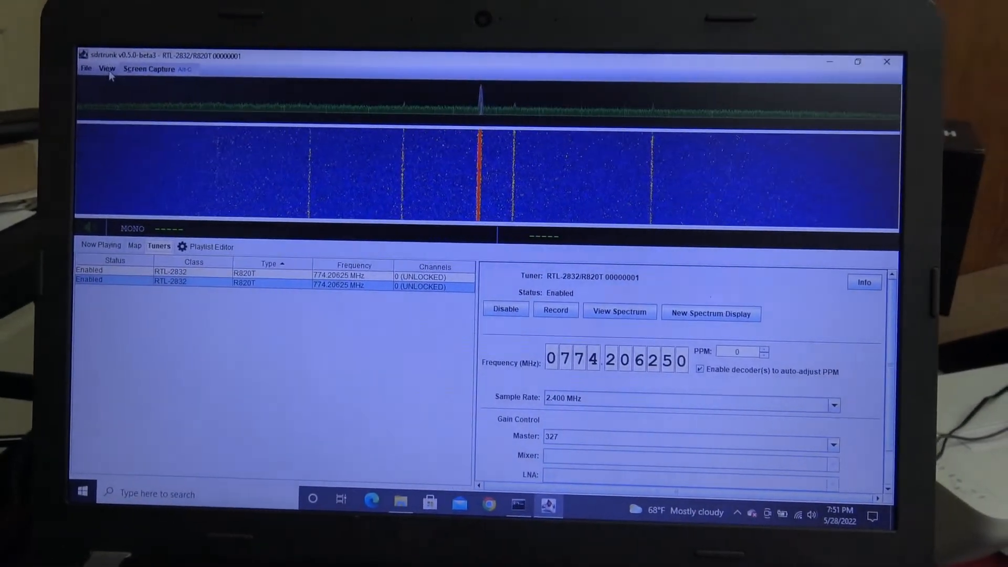
click(125, 52)
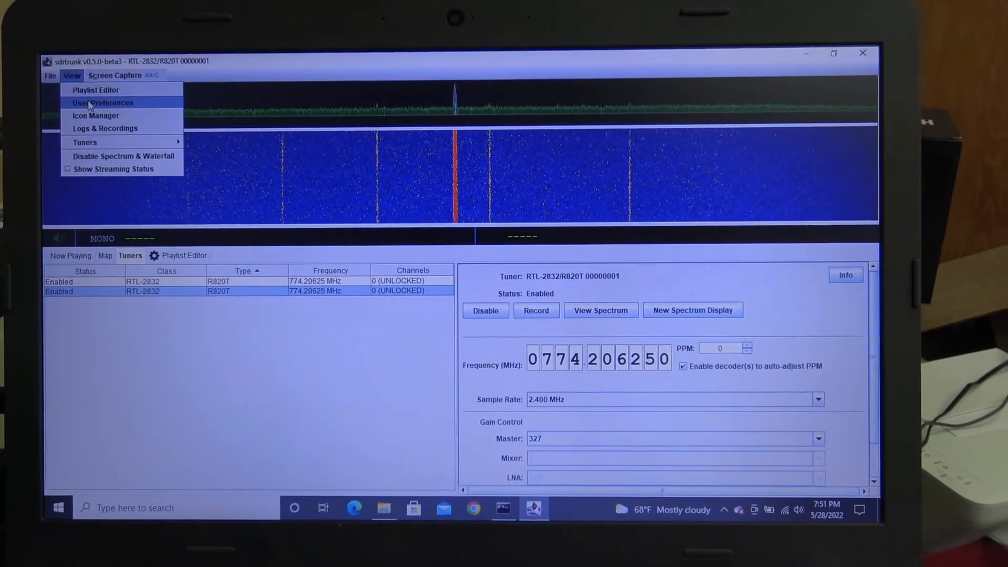
click(119, 106)
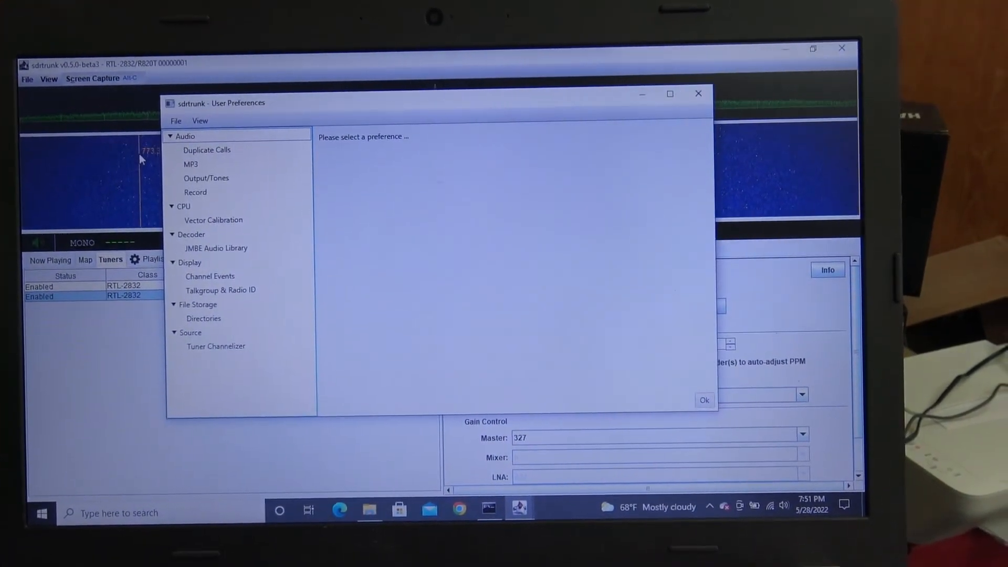
click(206, 231)
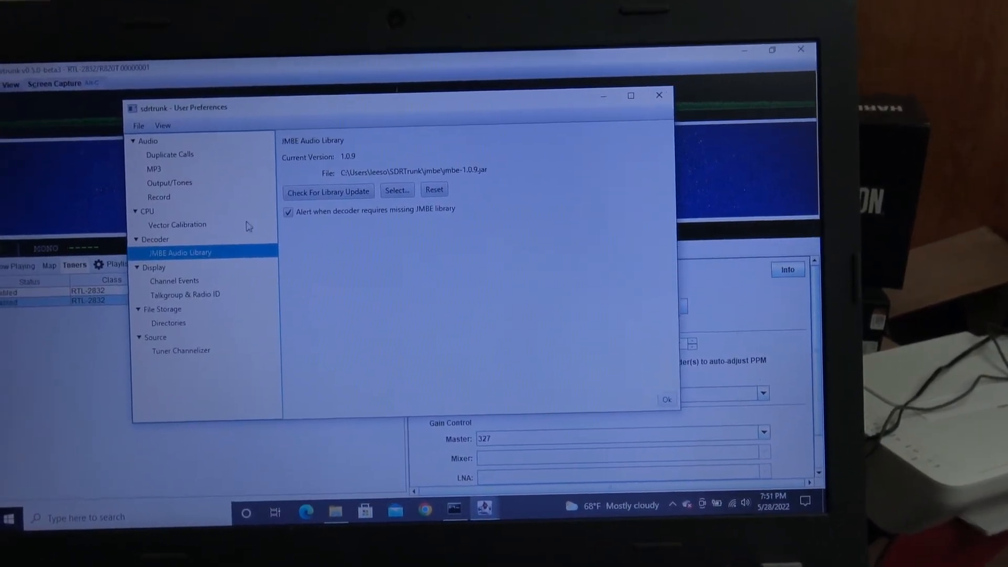
click(179, 226)
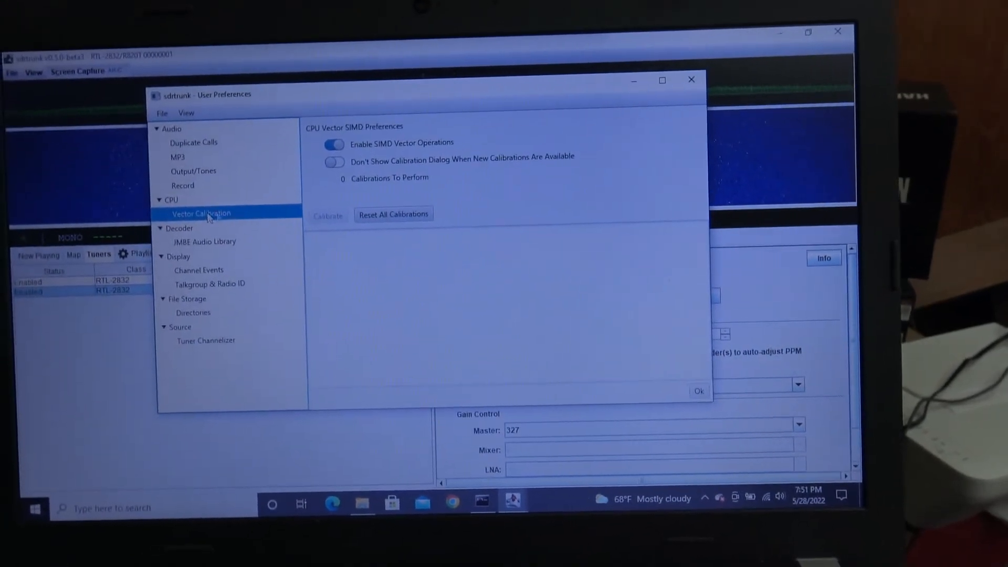
click(685, 79)
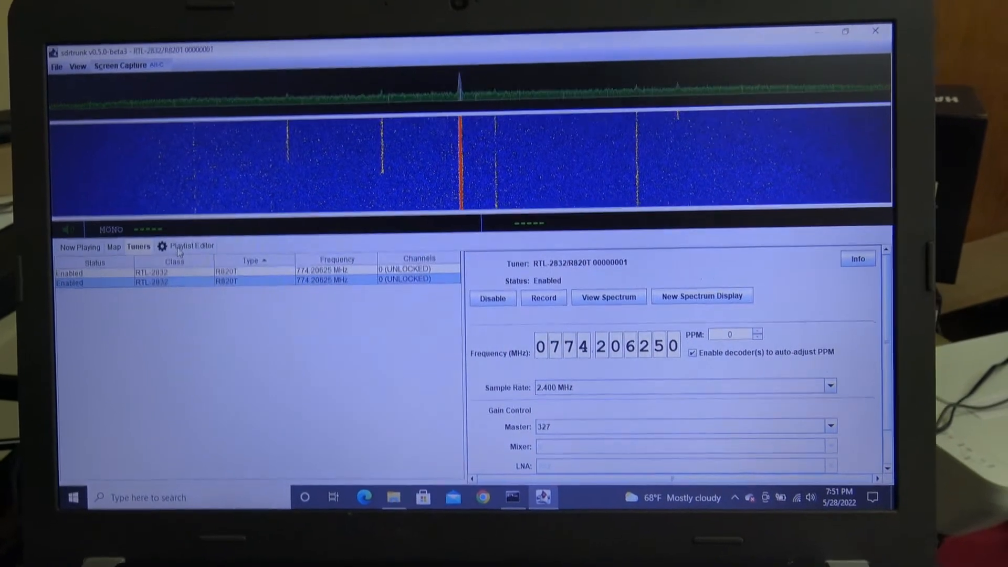
click(190, 250)
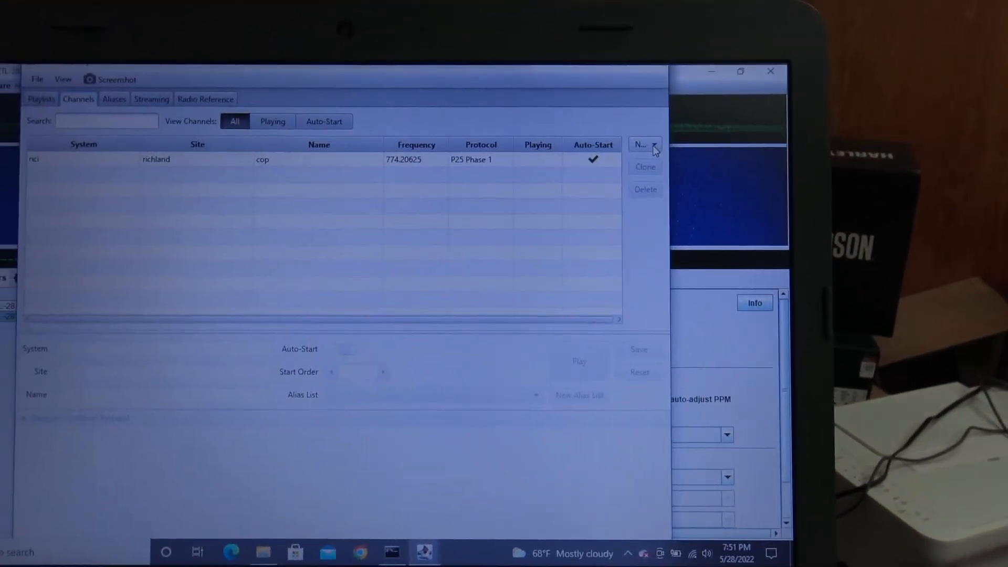
View the New channel decoder types and select the richland/cop P25 channel's settings.
click(597, 151)
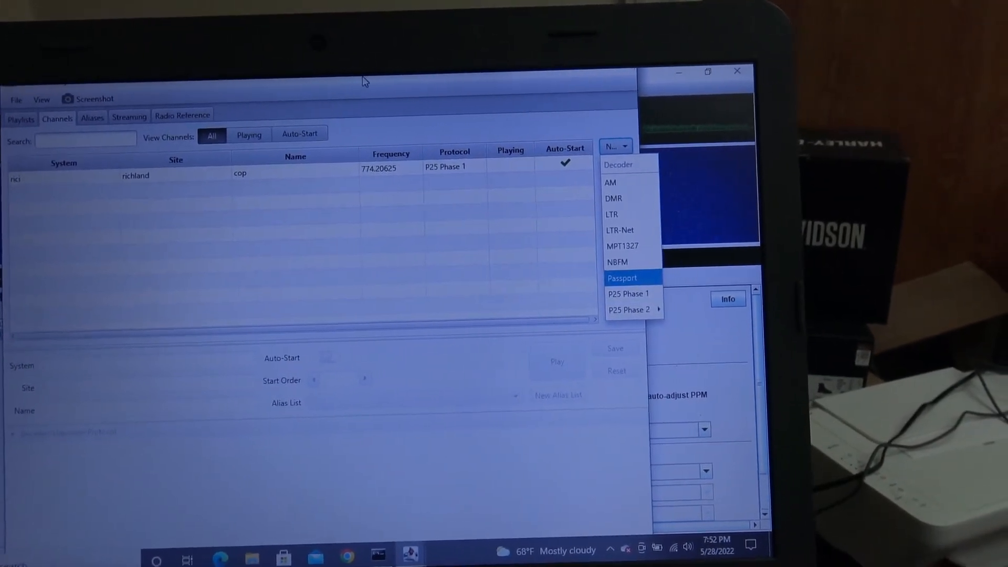
click(326, 173)
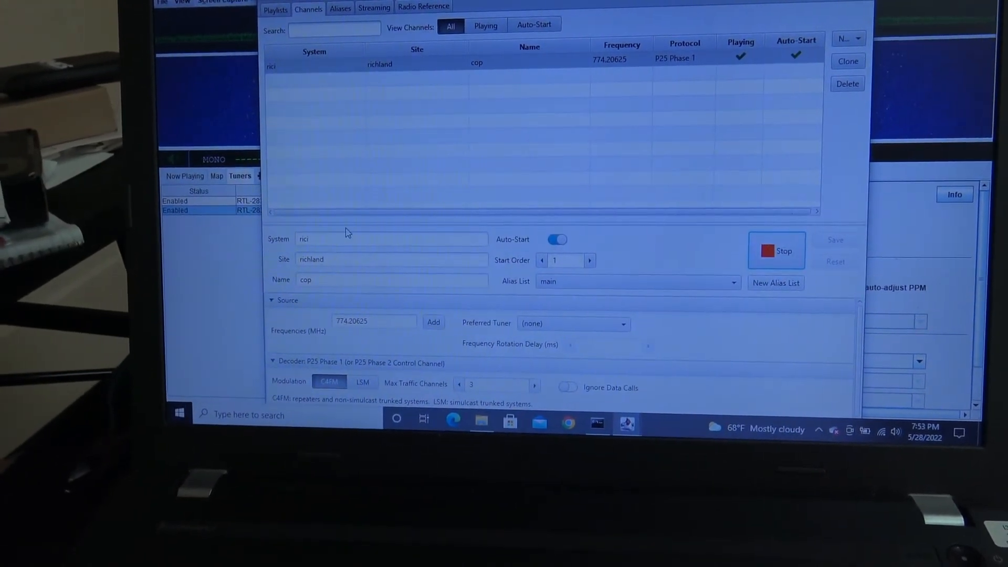
Close the playlist editor and watch richland/cop decoding P25 traffic calls in Now Playing.
click(232, 248)
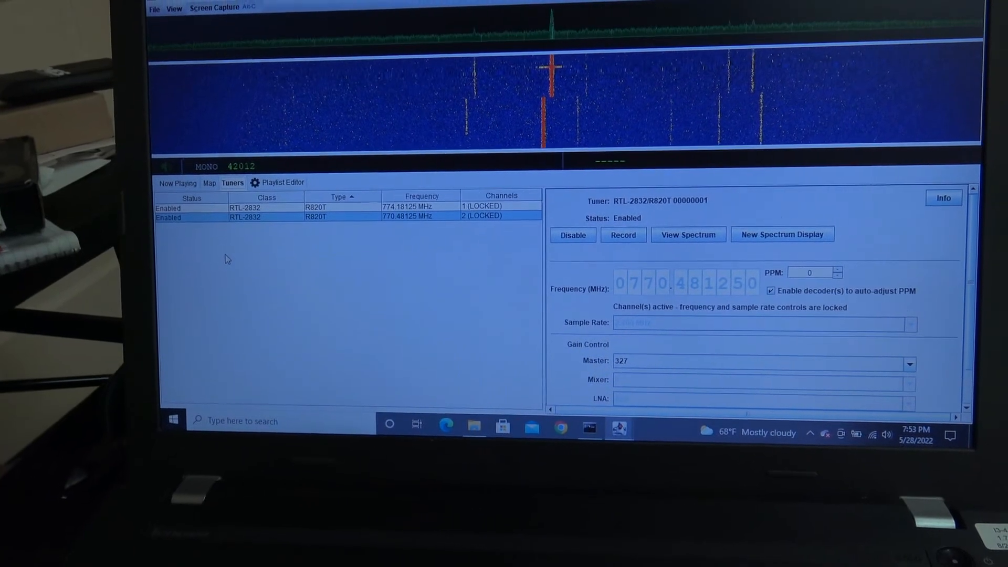
click(172, 187)
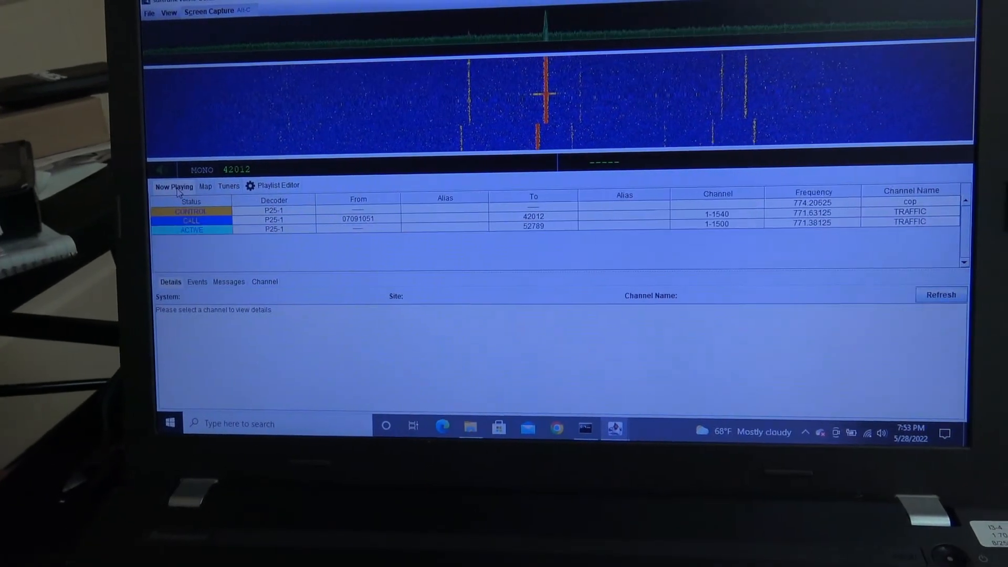